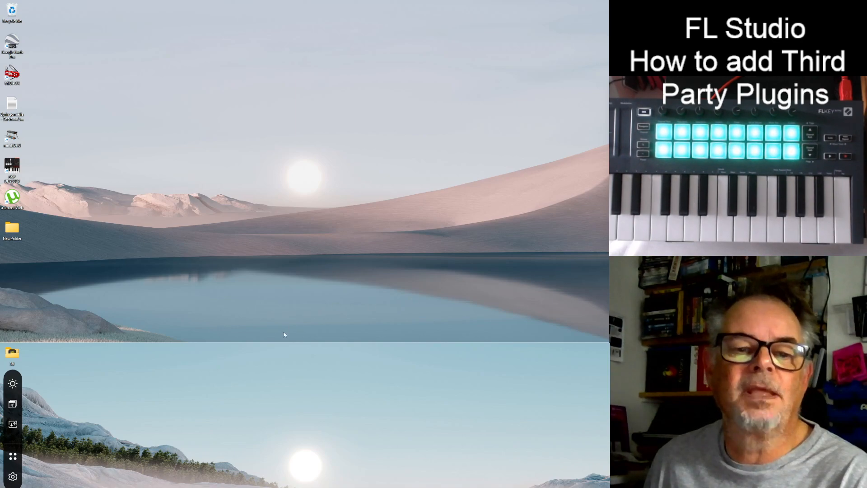
# - Switch to FL Studio, open its MIDI settings and bring the FLkey Mini entries of the input devices into view
pyautogui.click(299, 336)
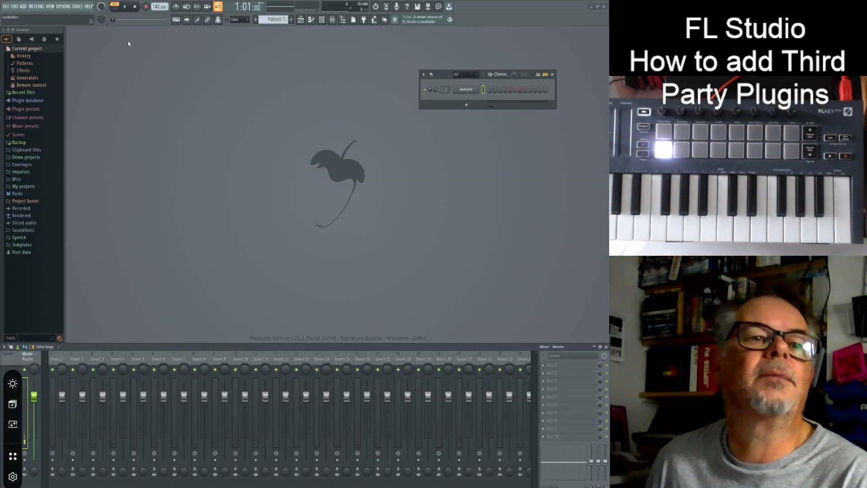
pyautogui.click(63, 7)
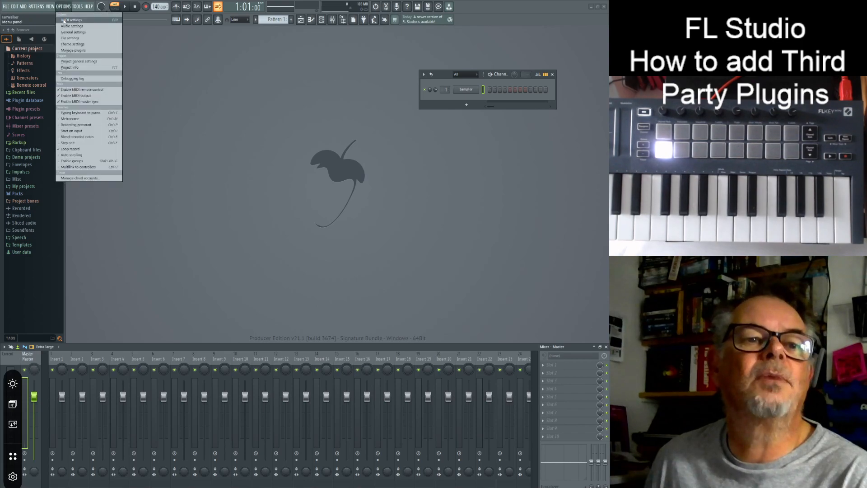
pyautogui.click(71, 20)
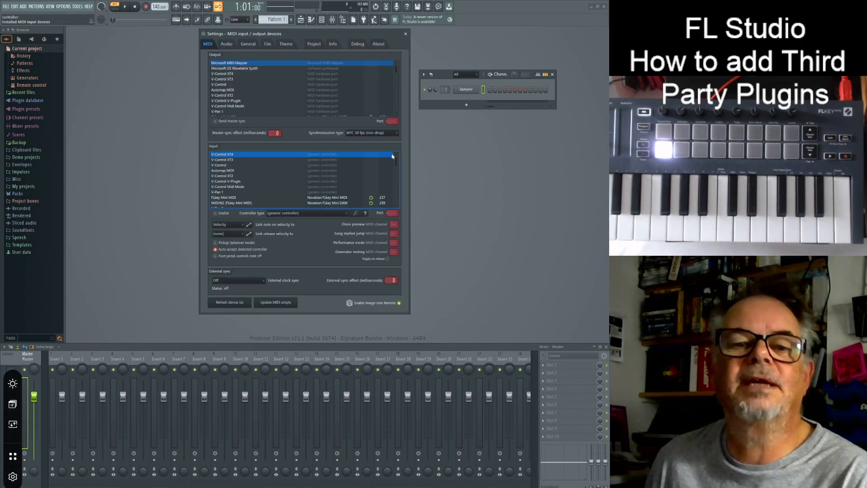
pyautogui.moveTo(396, 161); pyautogui.dragTo(386, 191)
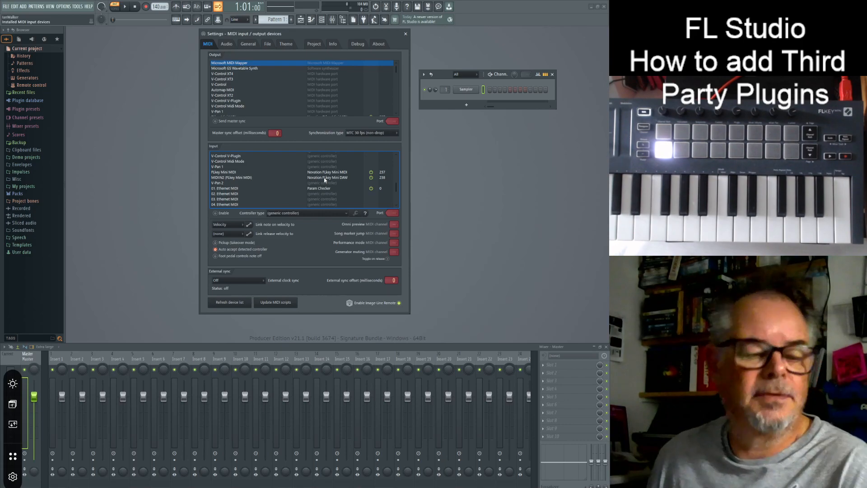
# - Switch to Microsoft Edge and download device_MCUE PluginChecker.zip from the attachments of the third-party plugin support forum post
pyautogui.press('super')
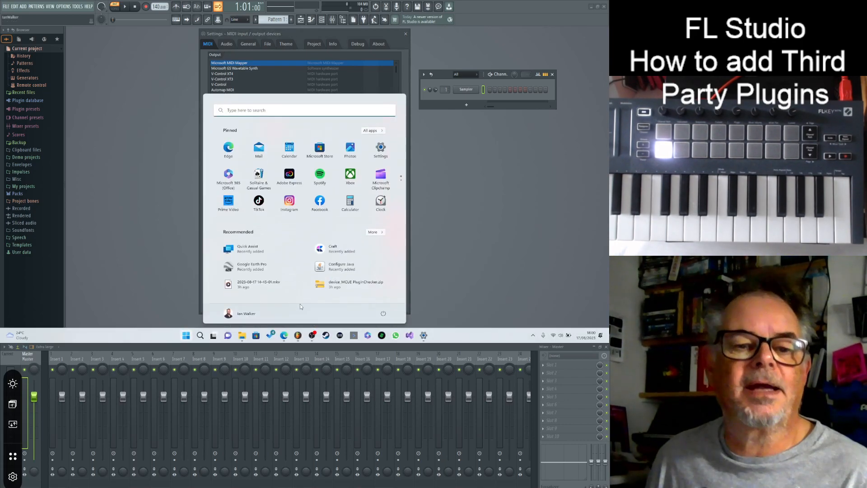
pyautogui.click(284, 335)
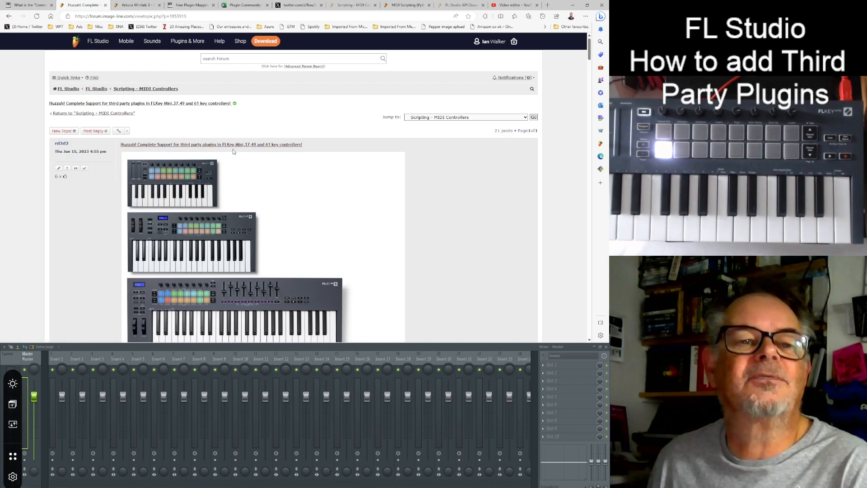
pyautogui.scroll(-10, 356, 199)
pyautogui.scroll(-11, 361, 203)
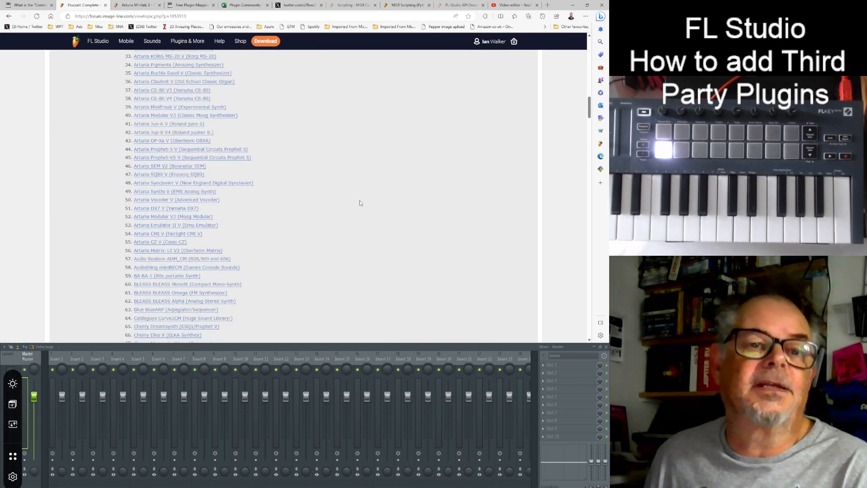
pyautogui.scroll(-14, 360, 204)
pyautogui.scroll(-17, 352, 208)
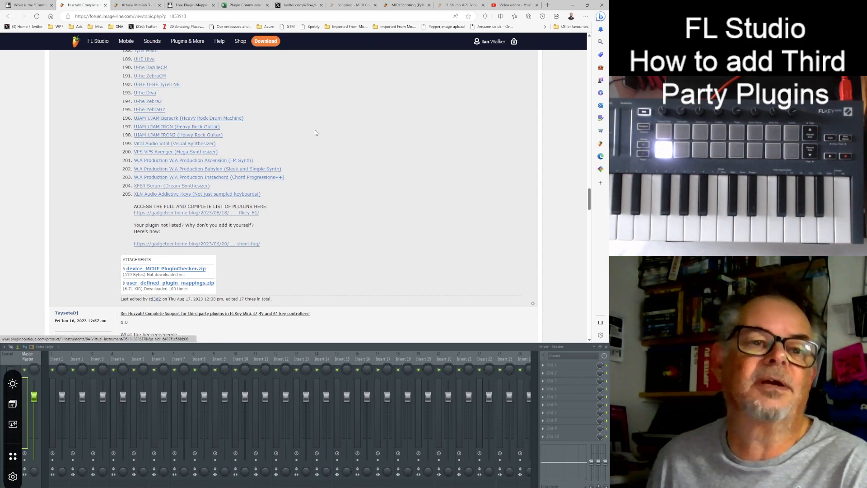
pyautogui.scroll(-2, 322, 154)
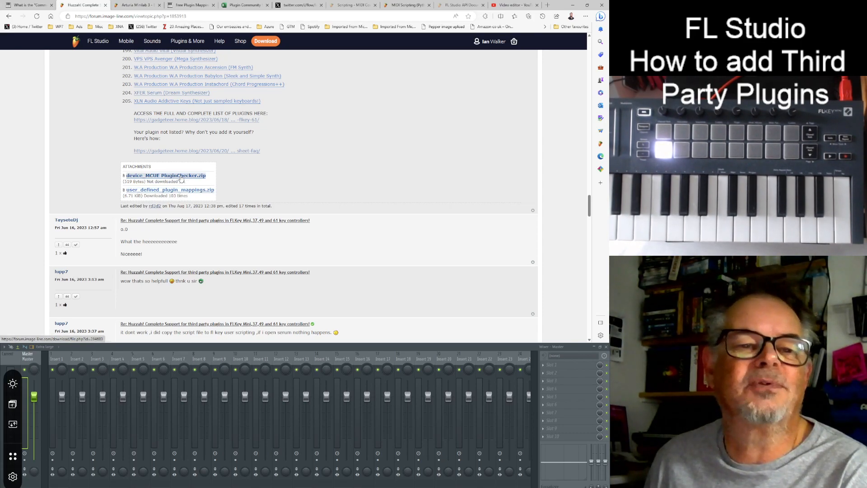
pyautogui.click(181, 175)
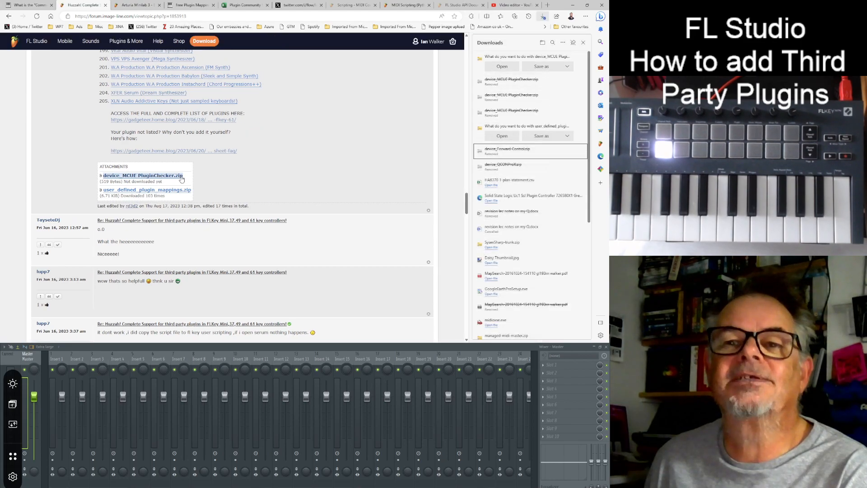
pyautogui.click(567, 66)
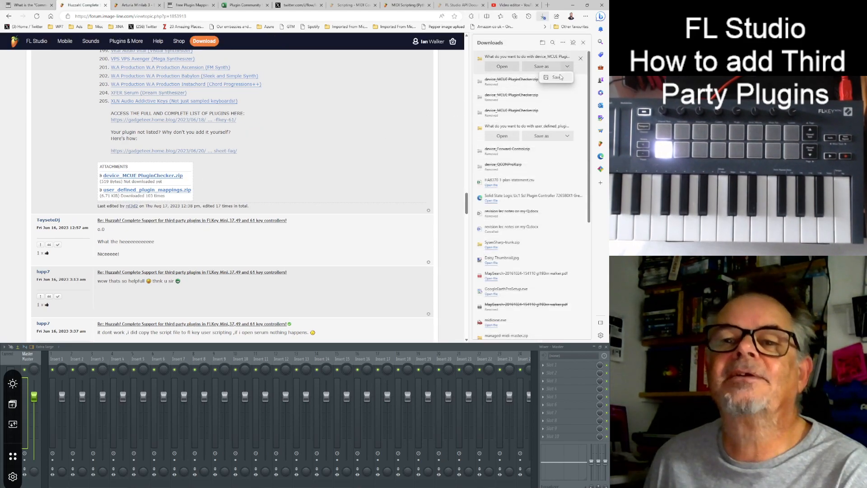
pyautogui.click(557, 78)
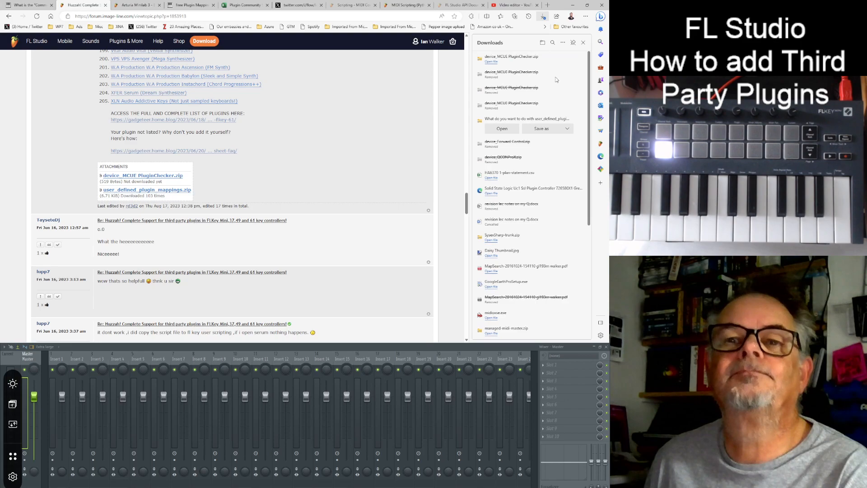
# - Extract device_MCUE PluginChecker.zip into its own folder in Downloads, keeping only the extracted folder's window open
pyautogui.click(561, 60)
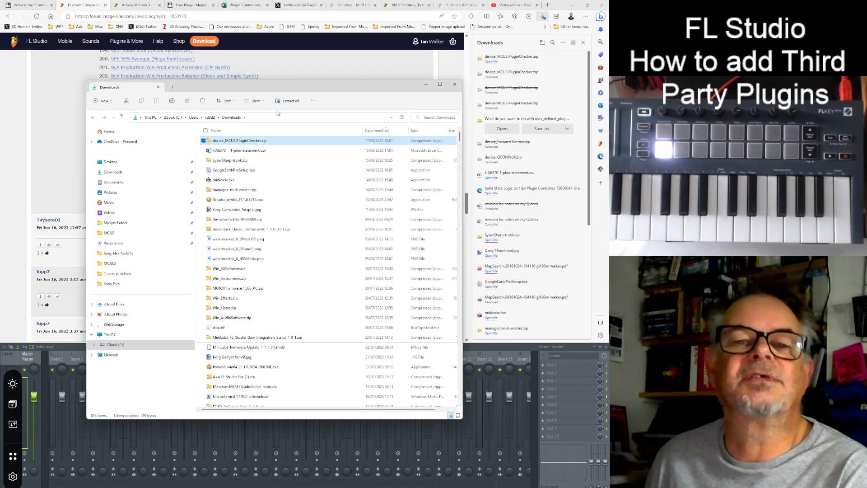
pyautogui.rightClick(223, 143)
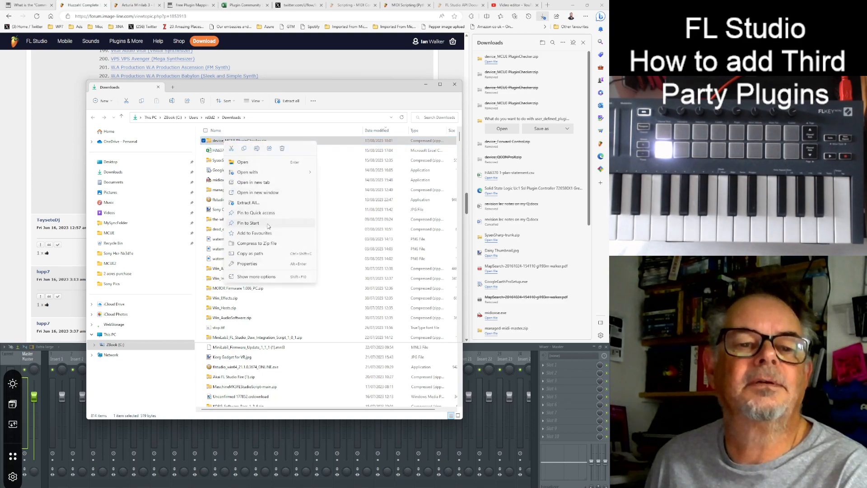
pyautogui.click(248, 203)
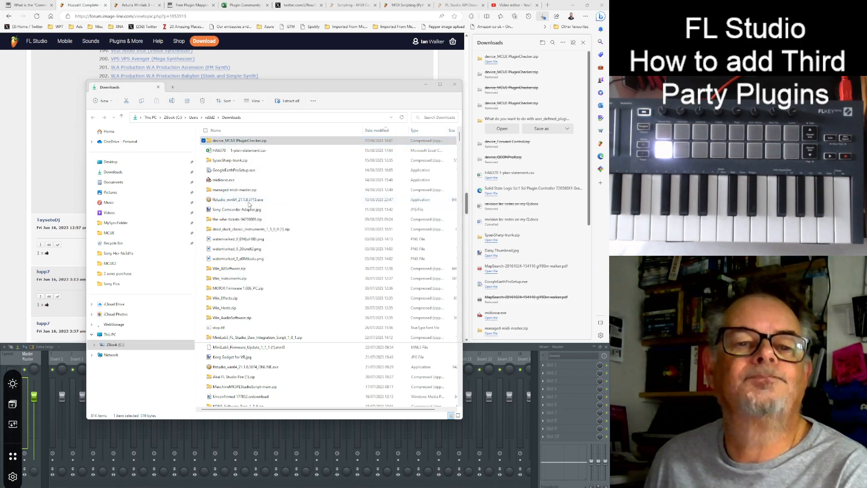
pyautogui.click(363, 236)
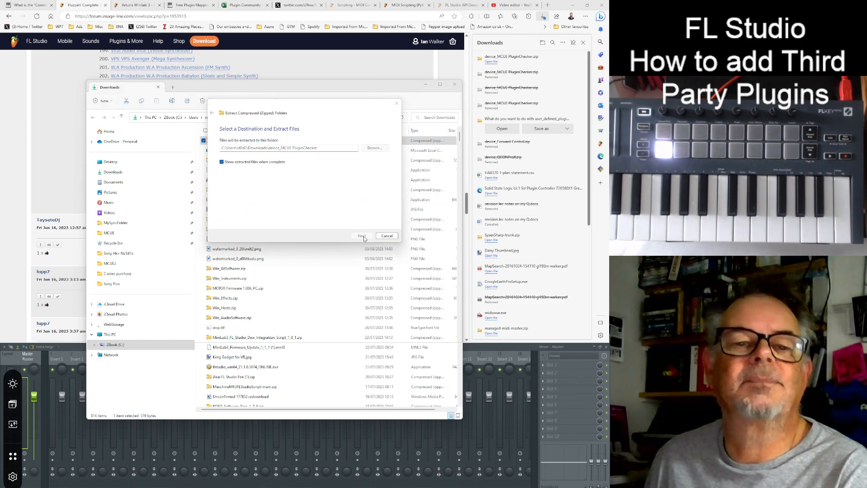
pyautogui.click(280, 131)
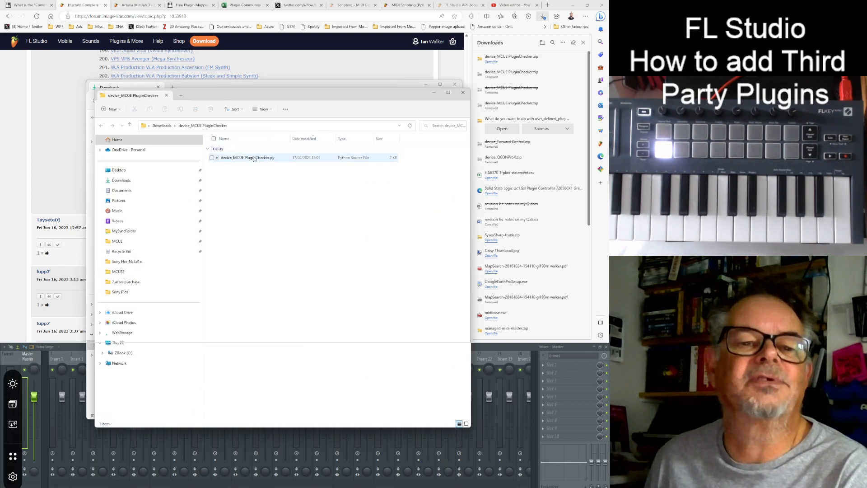
pyautogui.click(455, 84)
pyautogui.moveTo(283, 102); pyautogui.dragTo(166, 95)
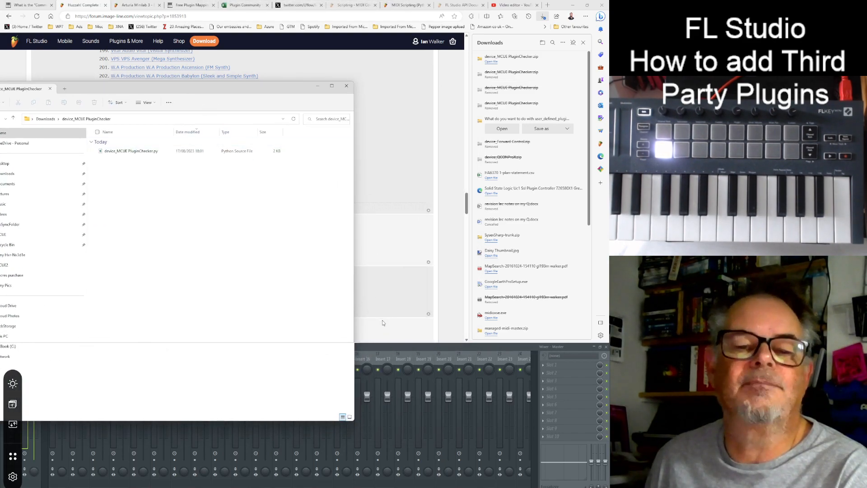
# - Return to FL Studio, open the script folder of the MIDIIN2 (FLkey Mini MIDI) input and go to the MCUE folder under Hardware
pyautogui.click(373, 347)
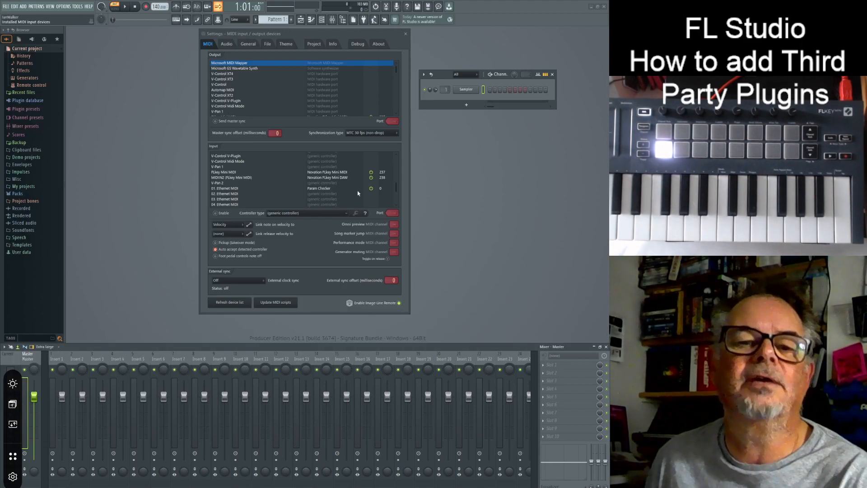
pyautogui.click(309, 178)
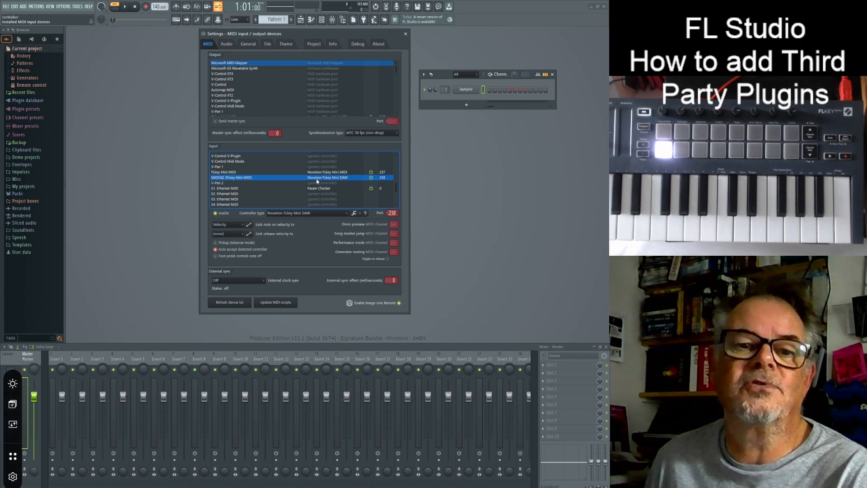
pyautogui.click(362, 213)
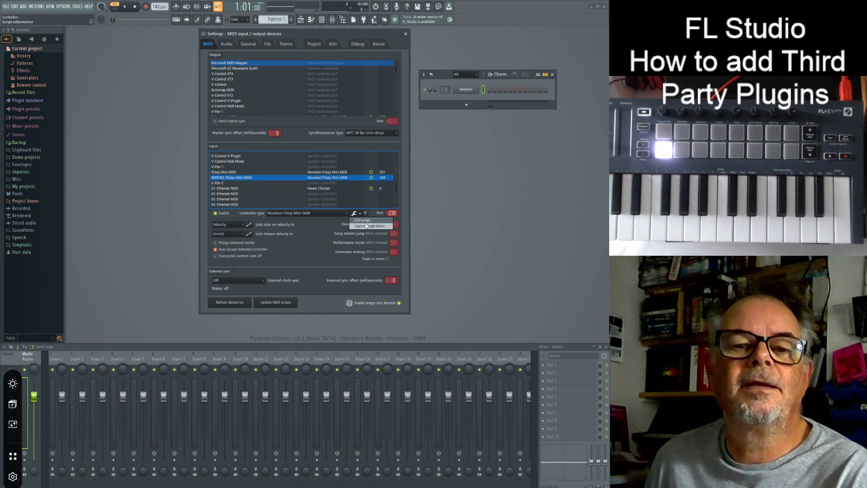
pyautogui.click(366, 226)
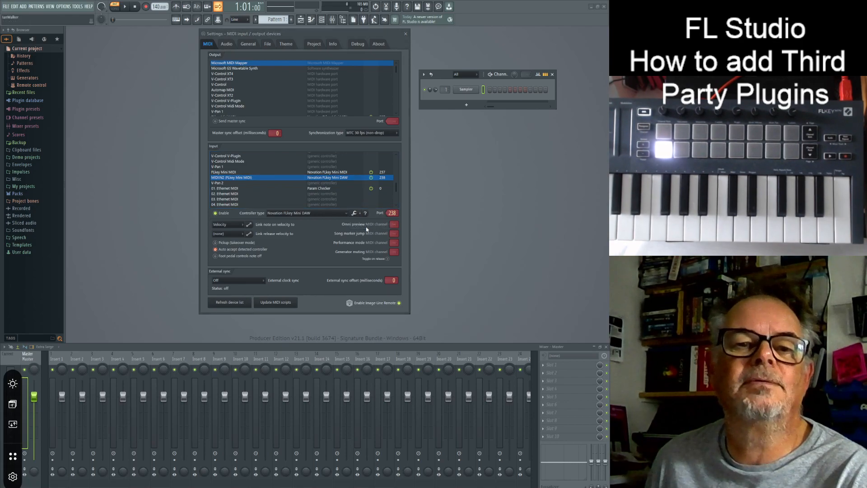
pyautogui.moveTo(200, 7); pyautogui.dragTo(411, 11)
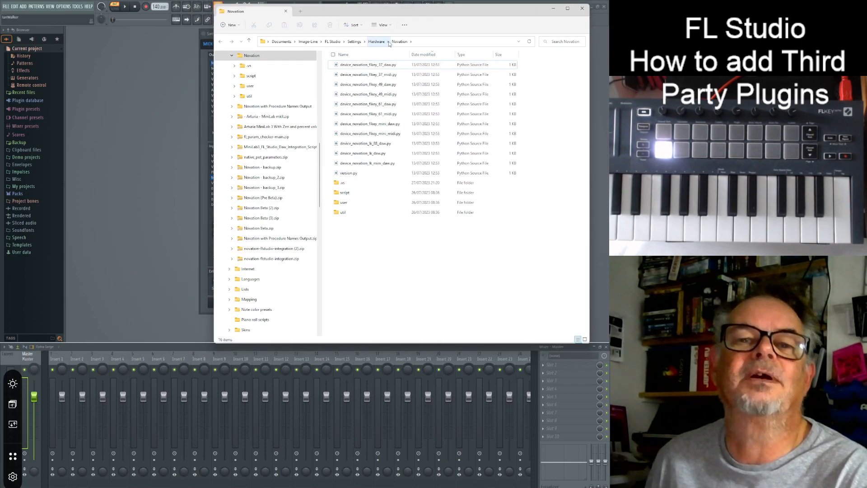
pyautogui.click(377, 42)
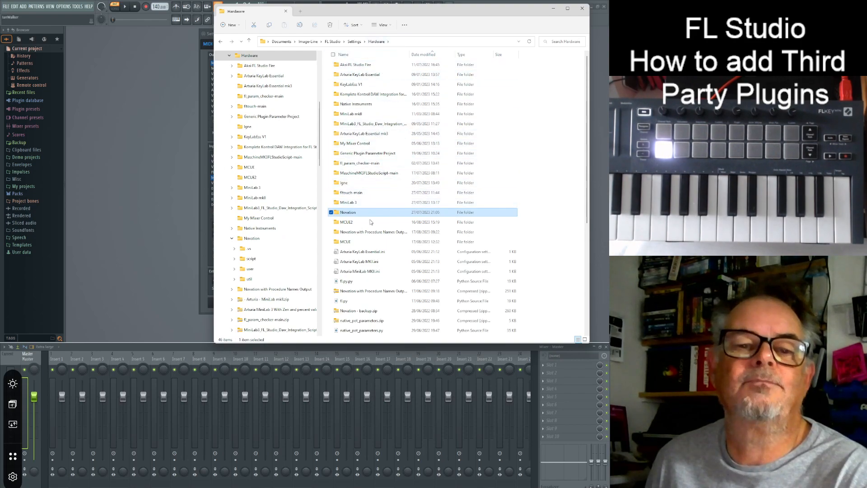
pyautogui.doubleClick(345, 243)
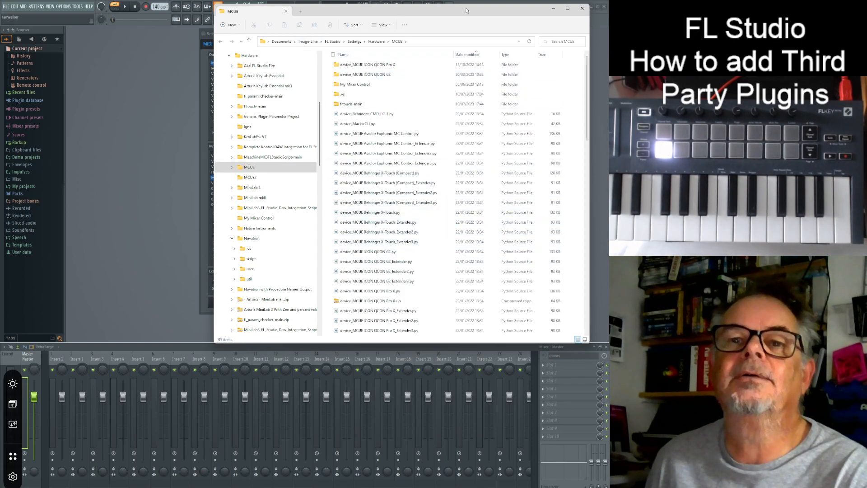
# - Minimise FL Studio and arrange the device_MCUE PluginChecker and MCUE folder windows side by side
pyautogui.moveTo(466, 8); pyautogui.dragTo(497, 38)
pyautogui.click(592, 7)
pyautogui.click(592, 7)
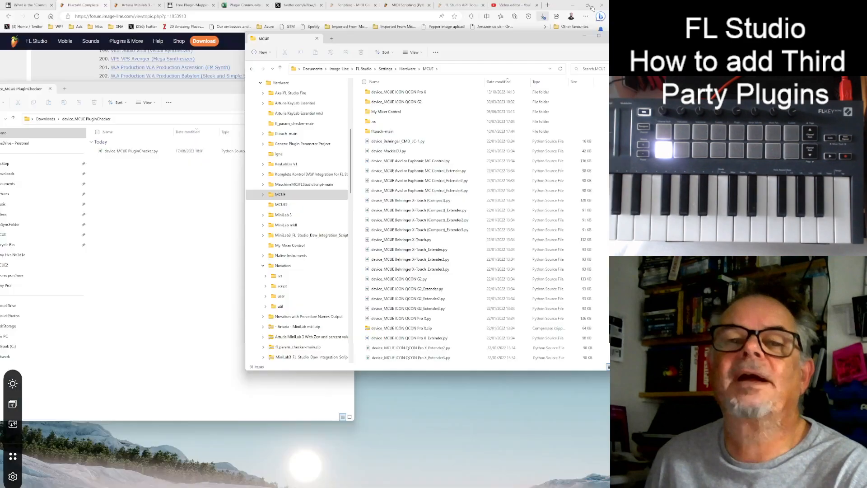
pyautogui.moveTo(118, 88); pyautogui.dragTo(2, 105)
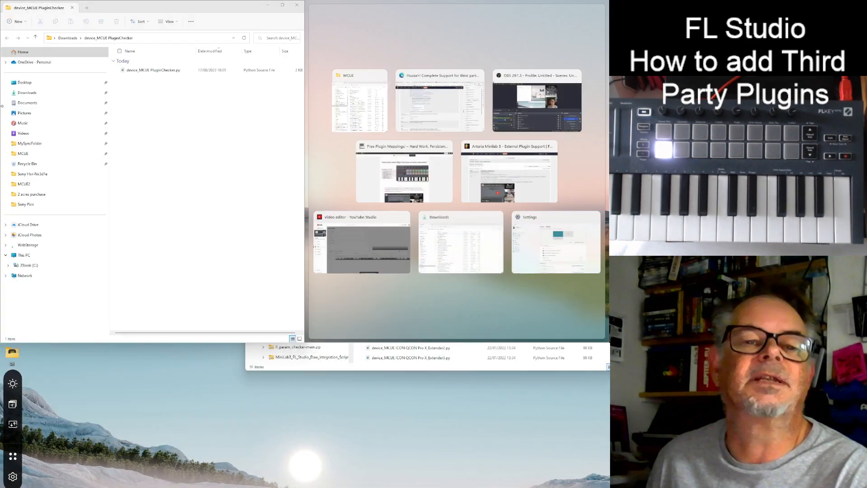
pyautogui.click(365, 96)
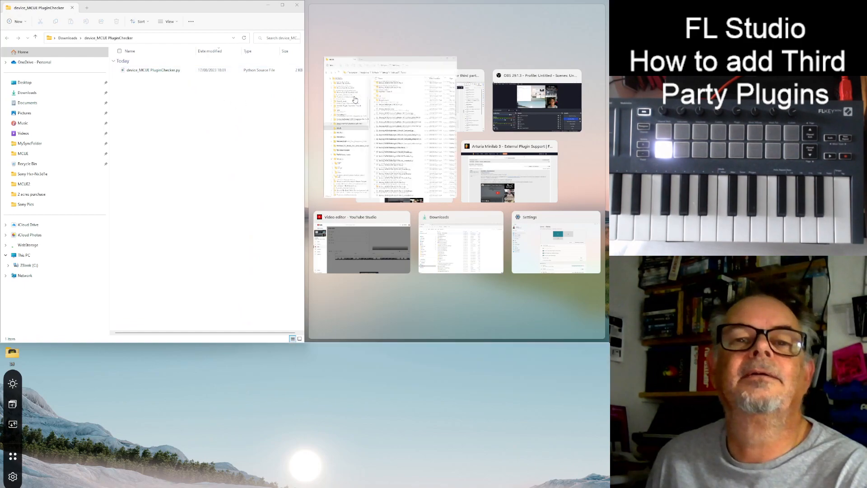
# - Copy device_MCUE PluginChecker.py into the MCUE folder, replacing the existing file
pyautogui.click(143, 71)
pyautogui.moveTo(144, 72); pyautogui.dragTo(512, 126)
pyautogui.press('ctrl')
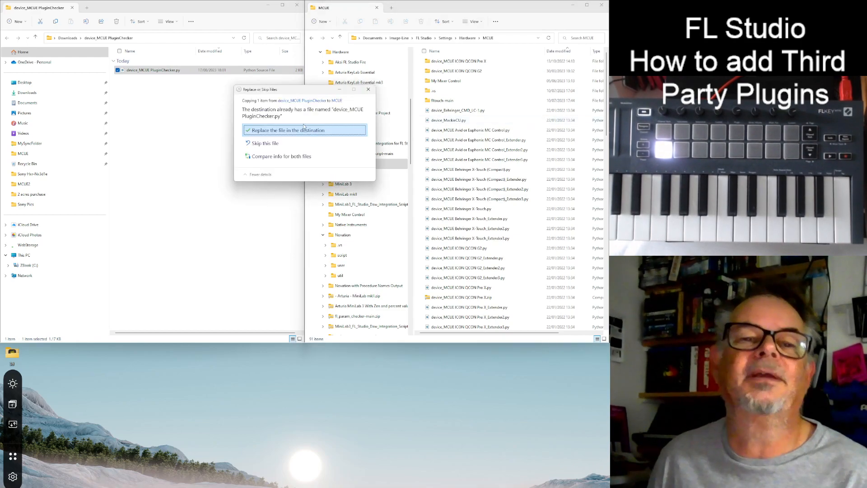
pyautogui.click(286, 130)
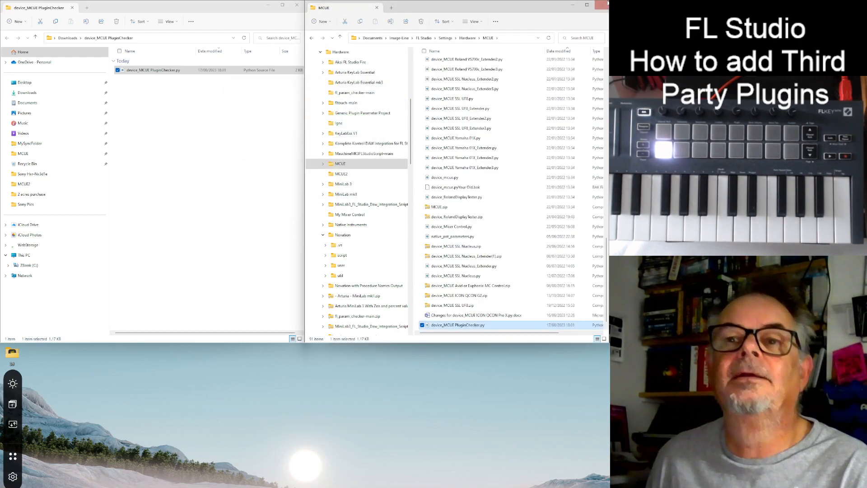
# - Close both folder windows and minimise the browser
pyautogui.click(377, 8)
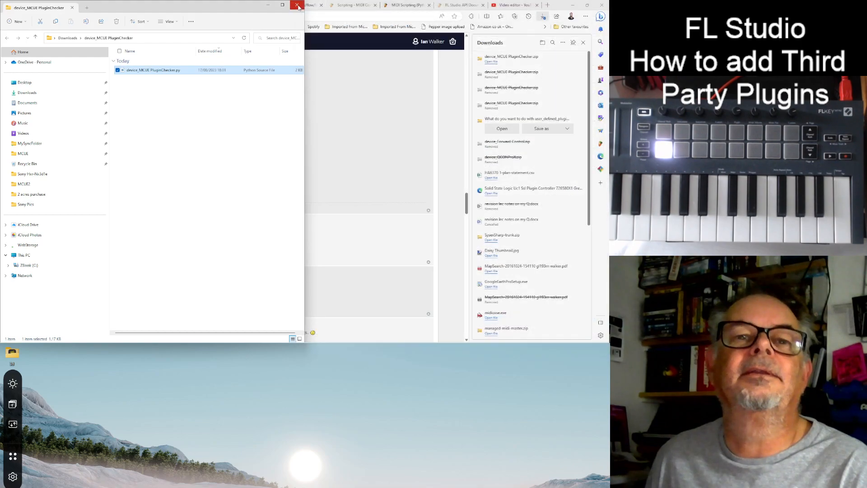
pyautogui.click(296, 5)
pyautogui.click(571, 5)
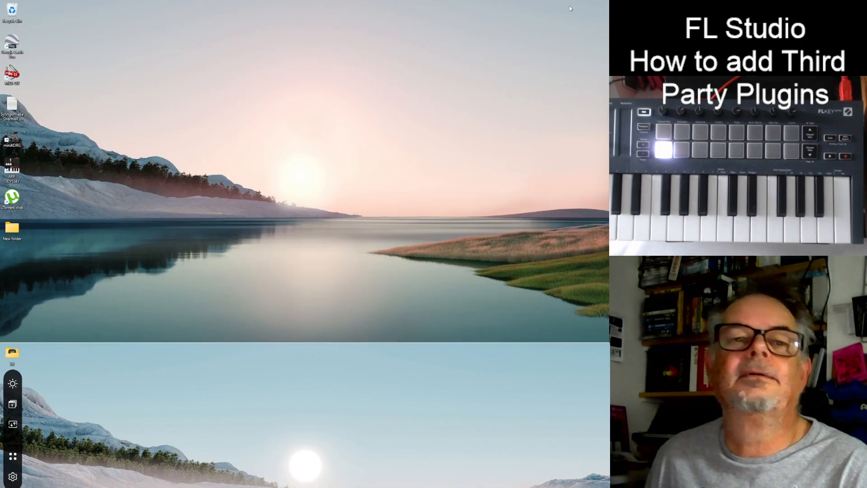
# - Switch back to FL Studio and set the controller type of the MIDIIN2 (FLkey Mini MIDI) input to Plugin Checker
pyautogui.press('super')
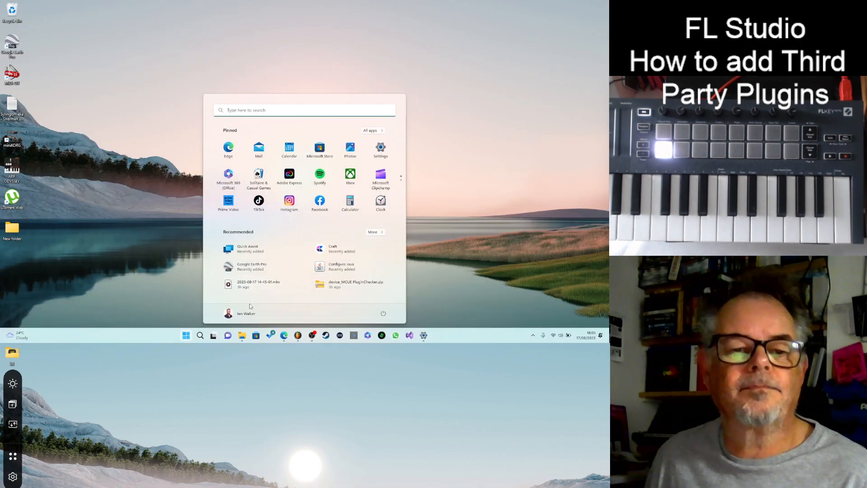
pyautogui.click(299, 336)
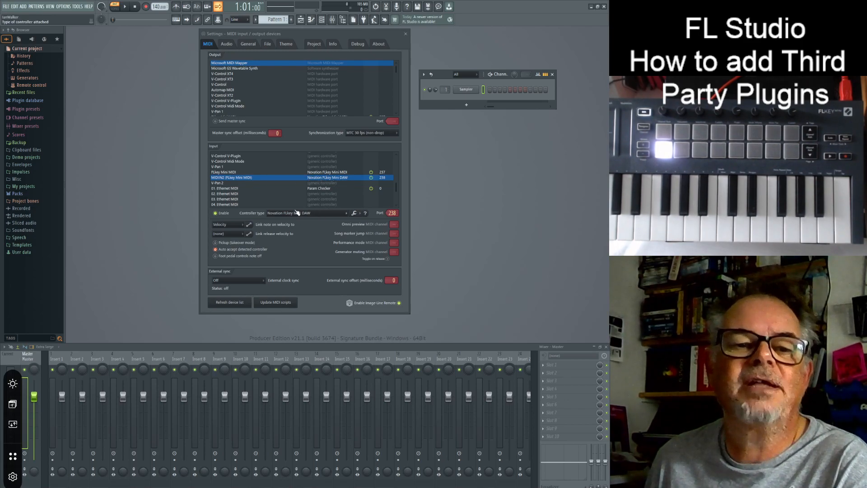
pyautogui.click(346, 214)
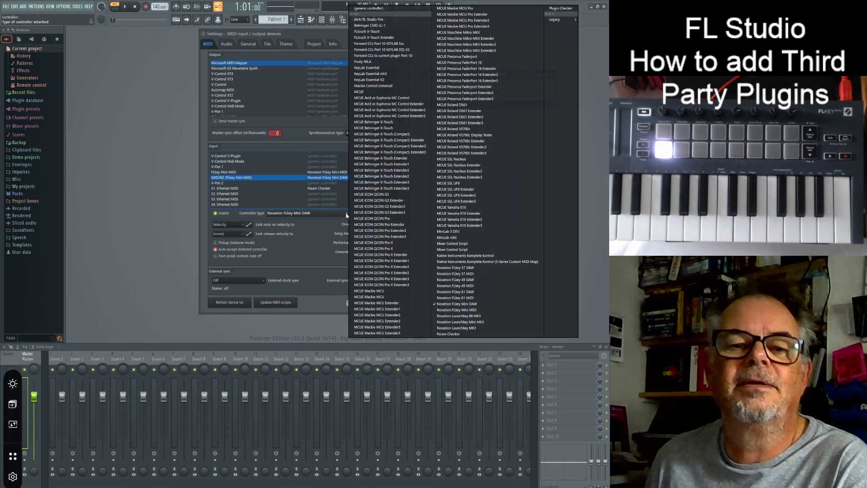
pyautogui.click(559, 8)
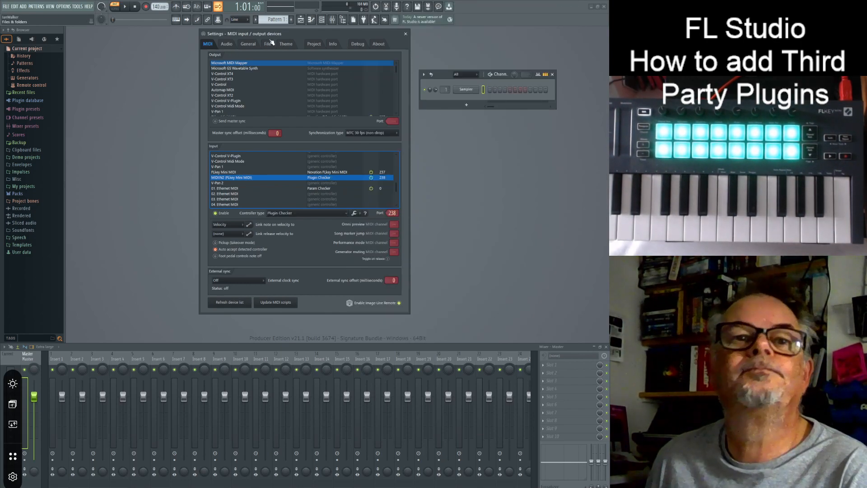
# - Open the Script output window and arrange it and the MIDI settings window so the channel rack stays accessible
pyautogui.moveTo(292, 33); pyautogui.dragTo(413, 44)
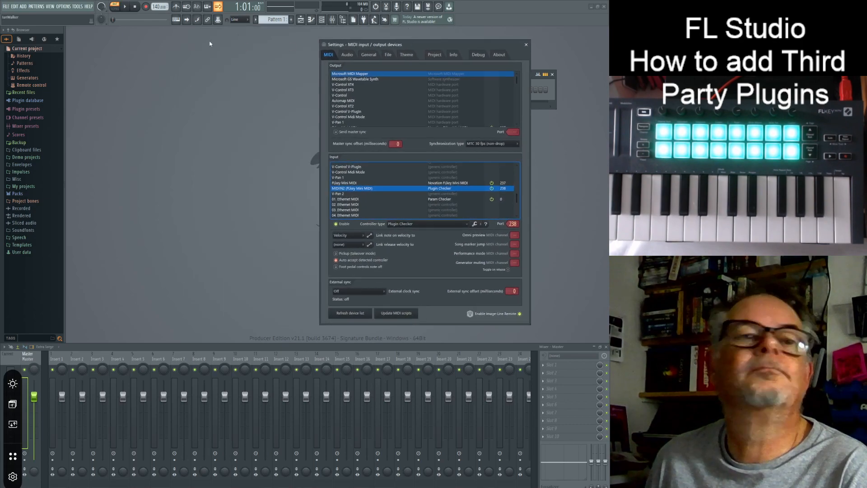
pyautogui.click(50, 6)
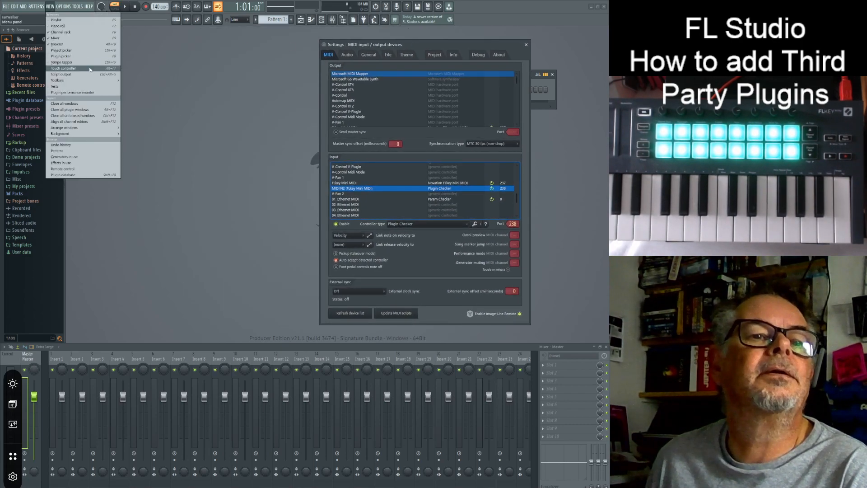
pyautogui.click(60, 74)
pyautogui.moveTo(268, 70); pyautogui.dragTo(153, 49)
pyautogui.moveTo(416, 47); pyautogui.dragTo(376, 115)
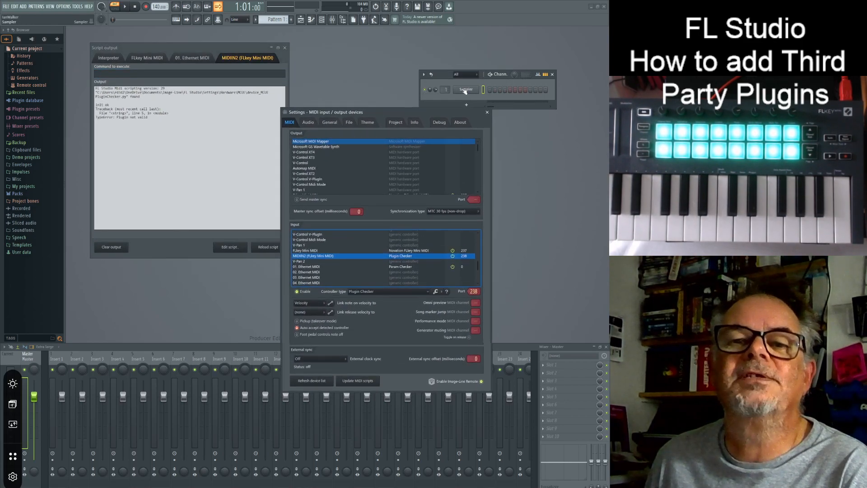
# - Replace the Sampler channel with the Korg Polysix plugin
pyautogui.rightClick(464, 91)
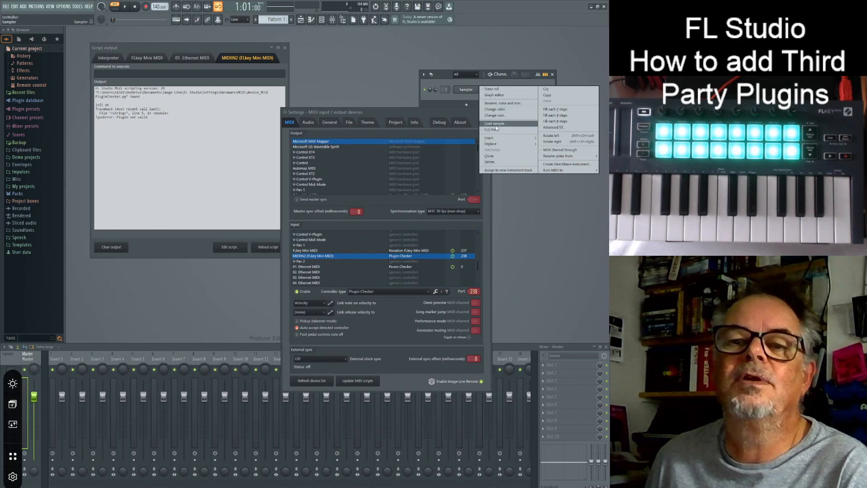
pyautogui.moveTo(494, 144)
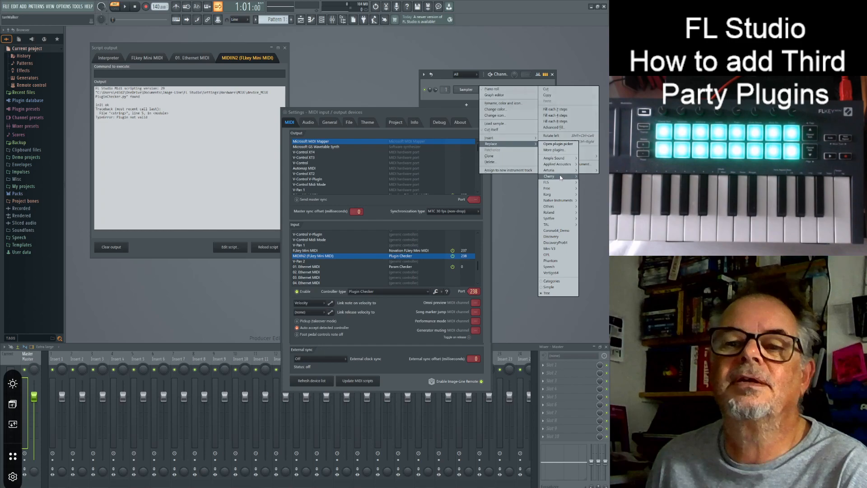
pyautogui.moveTo(556, 200)
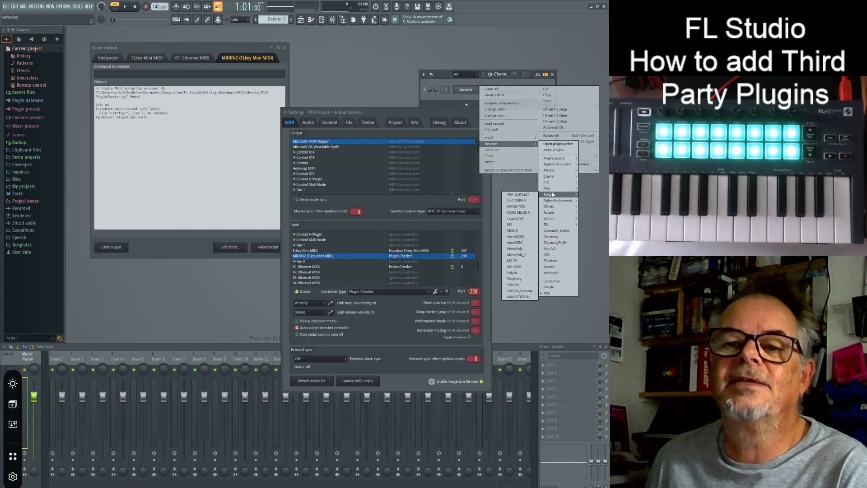
pyautogui.click(516, 272)
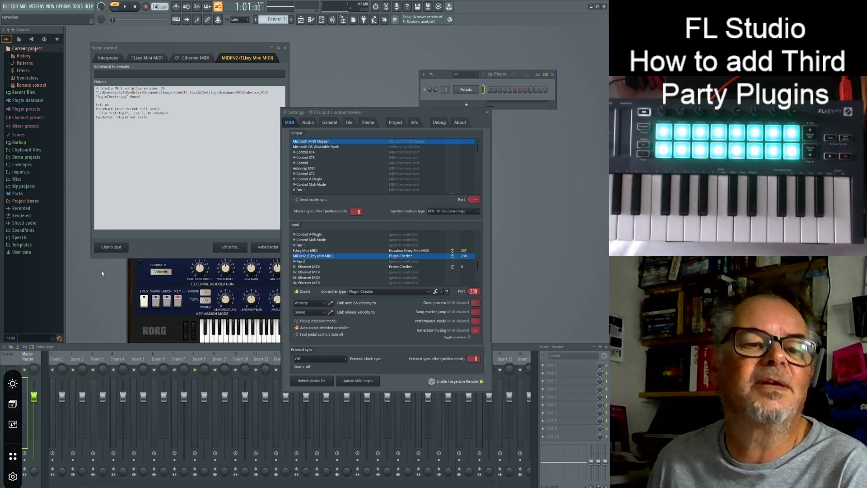
# - Detach the Polysix plugin window and arrange it beside the Script output window
pyautogui.moveTo(233, 48); pyautogui.dragTo(328, 39)
pyautogui.click(130, 117)
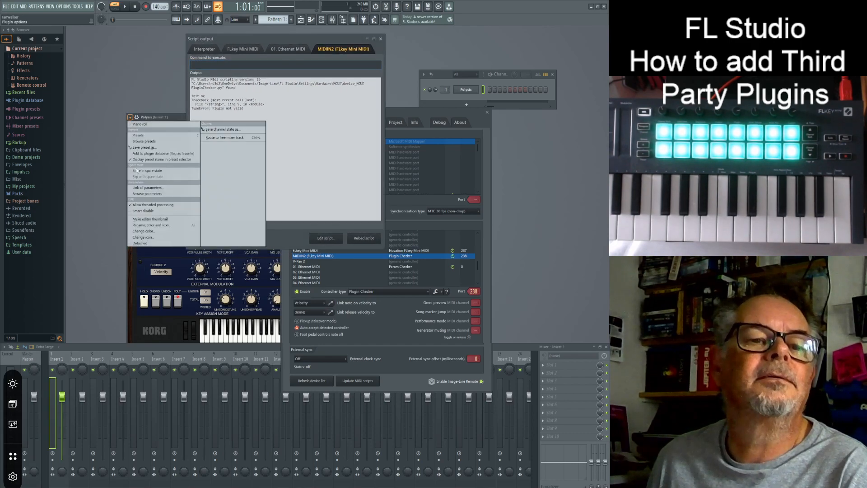
pyautogui.click(145, 246)
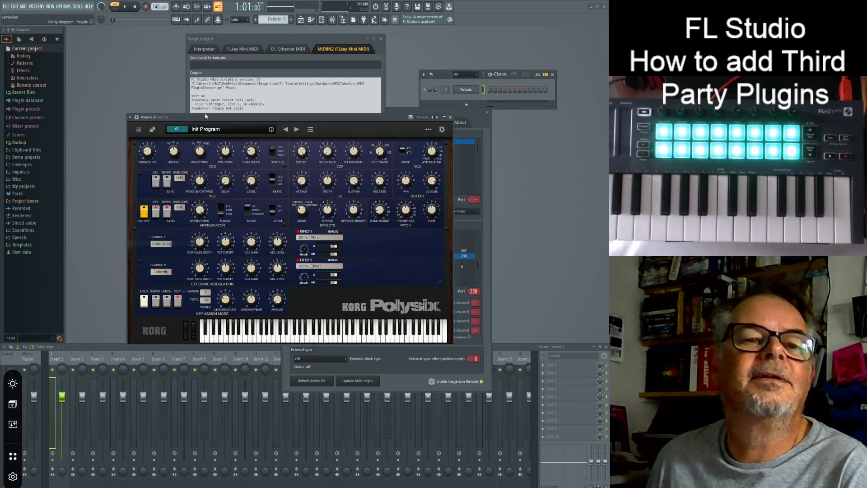
pyautogui.moveTo(265, 120); pyautogui.dragTo(370, 115)
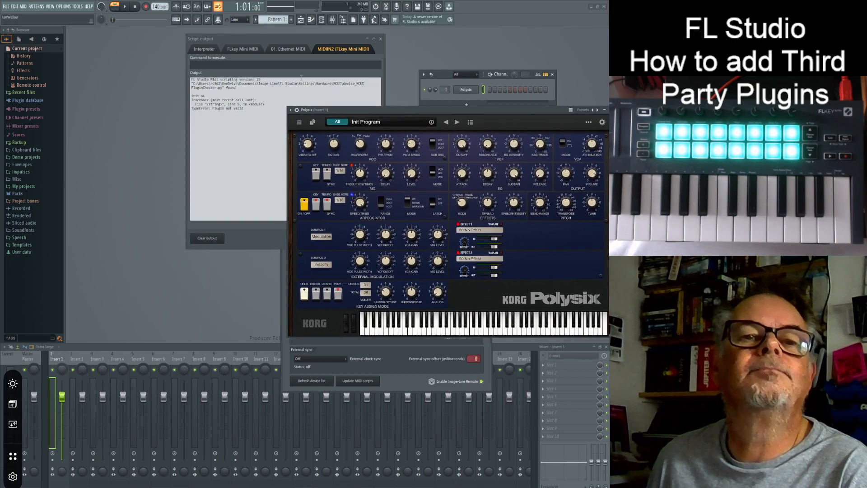
pyautogui.moveTo(287, 43); pyautogui.dragTo(174, 32)
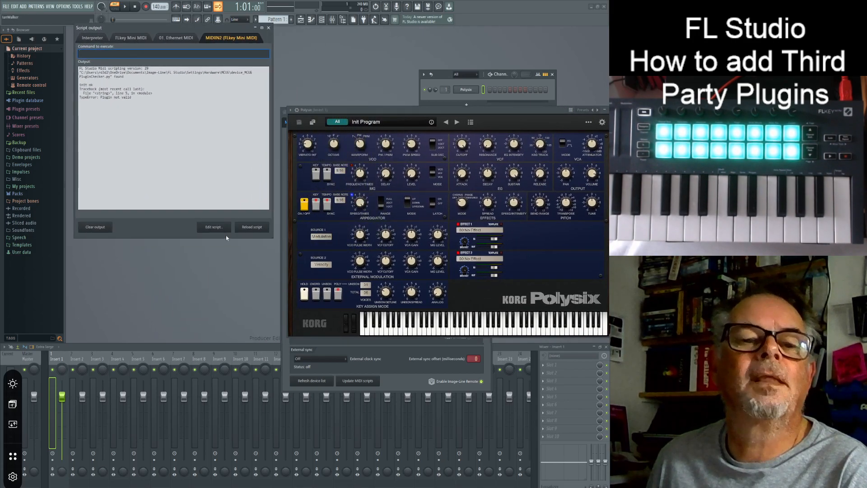
# - Reload the Plugin Checker script for Polysix and go to the start of its output
pyautogui.click(256, 227)
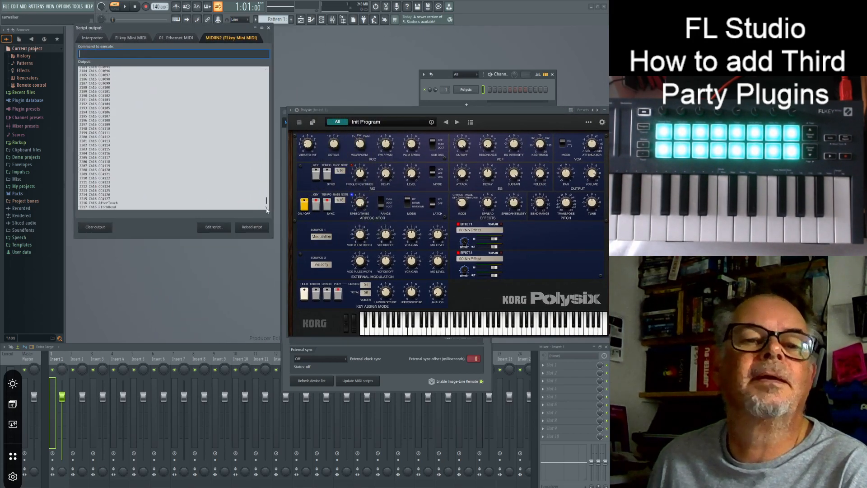
pyautogui.moveTo(267, 201); pyautogui.dragTo(261, 73)
pyautogui.scroll(-1, 183, 104)
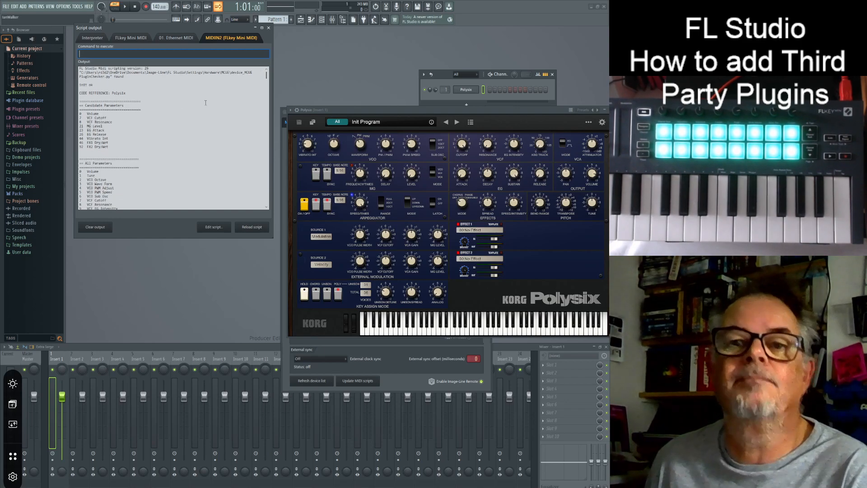
# - Move the channel rack clear of the plugin window and replace the Polysix channel with the Cherry Mercury-4 plugin
pyautogui.moveTo(451, 86); pyautogui.dragTo(397, 65)
pyautogui.rightClick(411, 69)
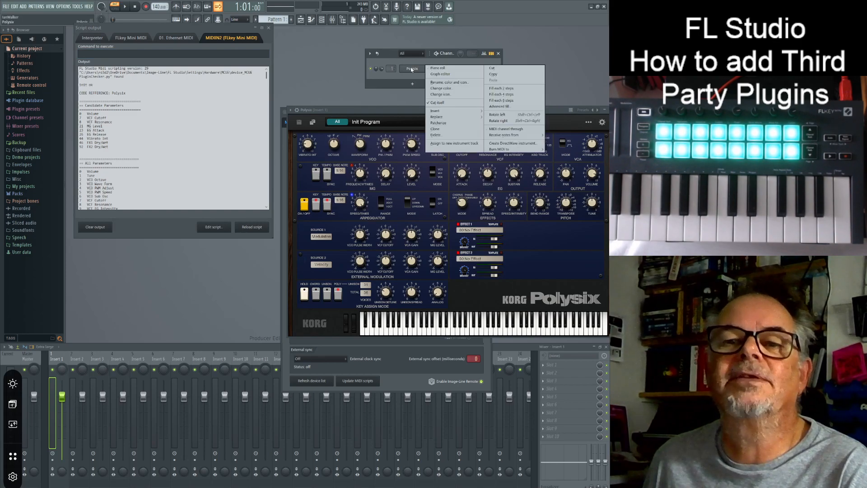
pyautogui.moveTo(436, 117)
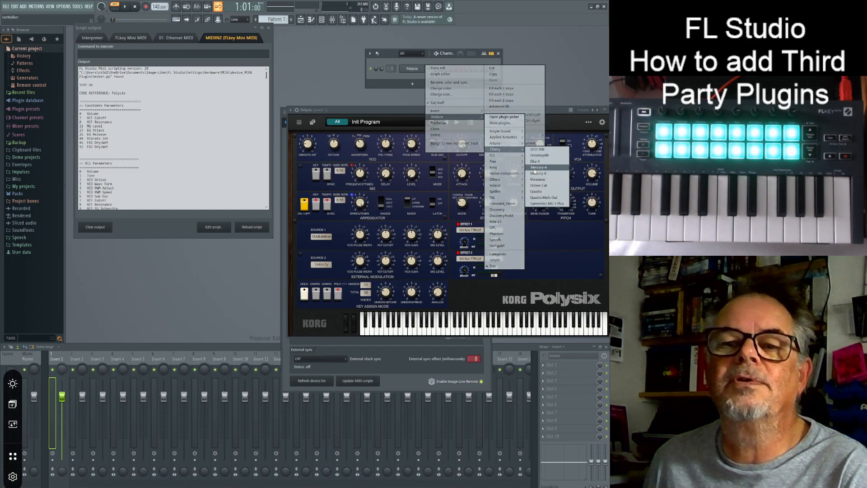
pyautogui.click(536, 168)
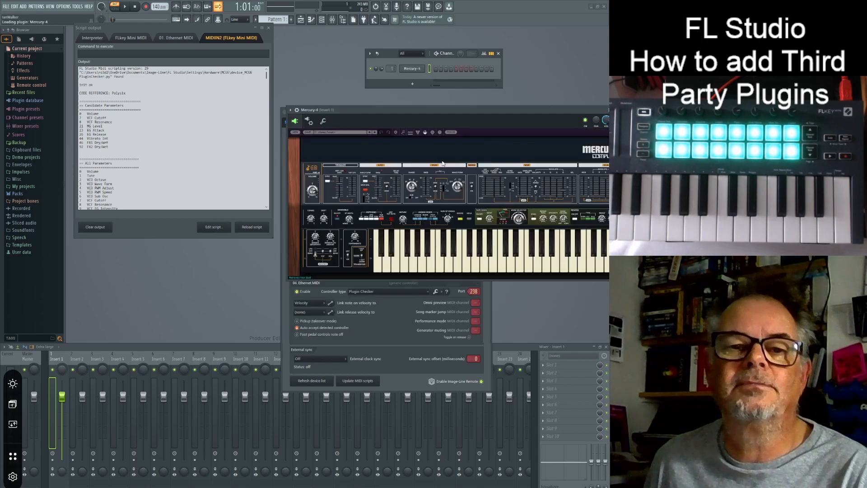
# - Move the Mercury-4 window clear of Script output, reload the script and go to the start of its output
pyautogui.moveTo(447, 113); pyautogui.dragTo(375, 111)
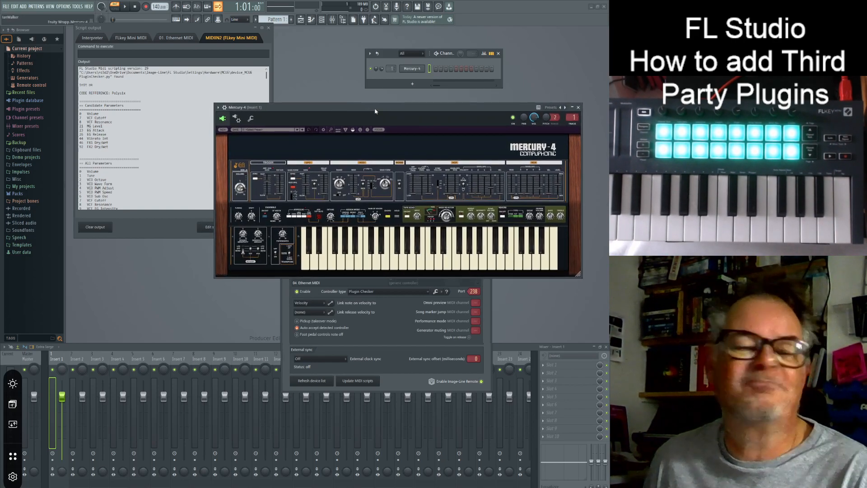
pyautogui.moveTo(375, 111); pyautogui.dragTo(390, 127)
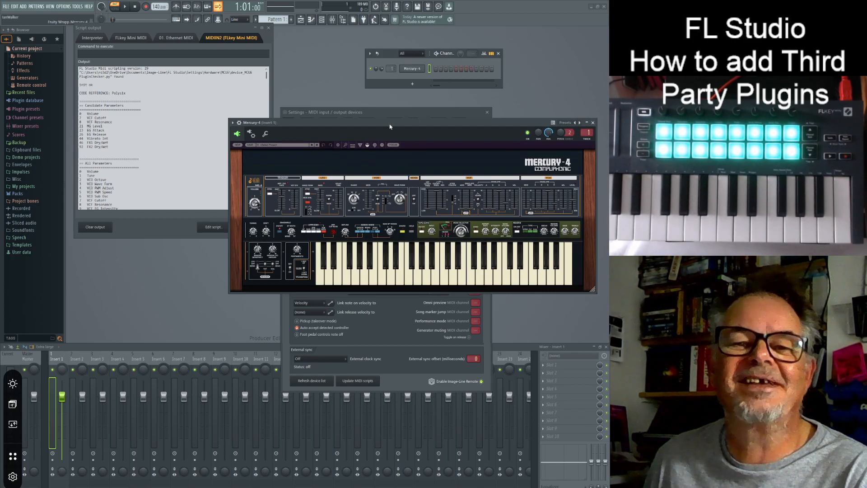
pyautogui.moveTo(390, 126); pyautogui.dragTo(395, 126)
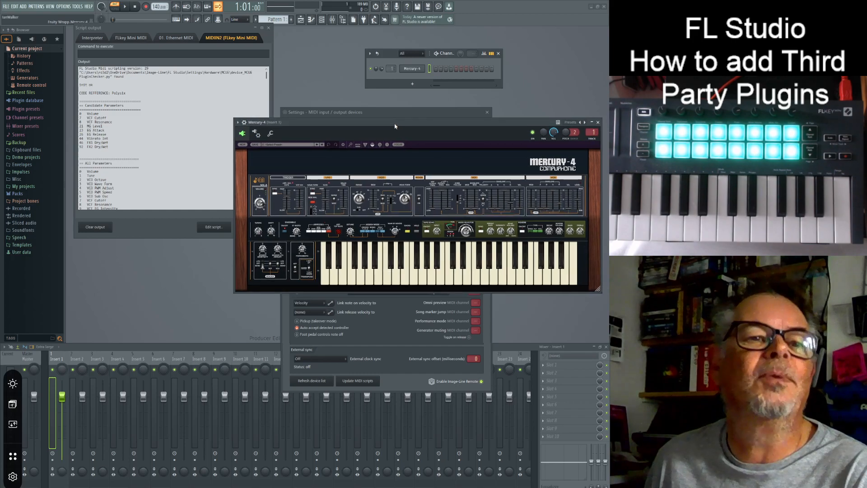
pyautogui.moveTo(337, 124); pyautogui.dragTo(370, 117)
pyautogui.click(247, 228)
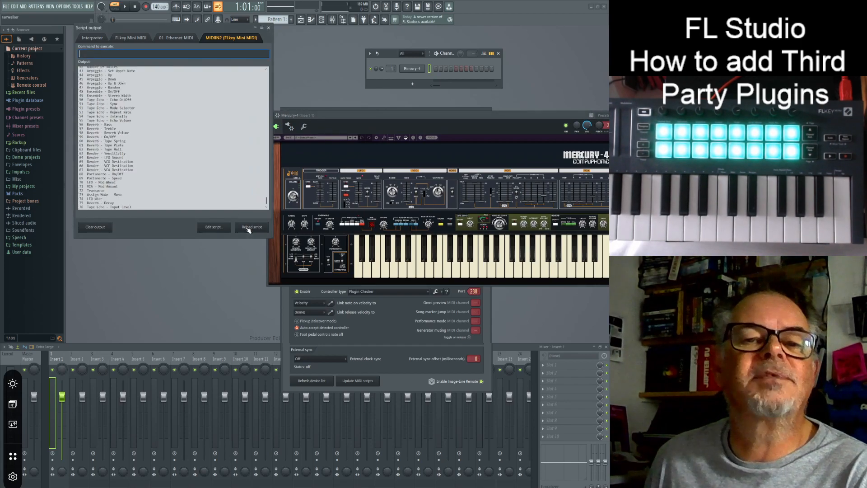
pyautogui.moveTo(266, 202); pyautogui.dragTo(269, 75)
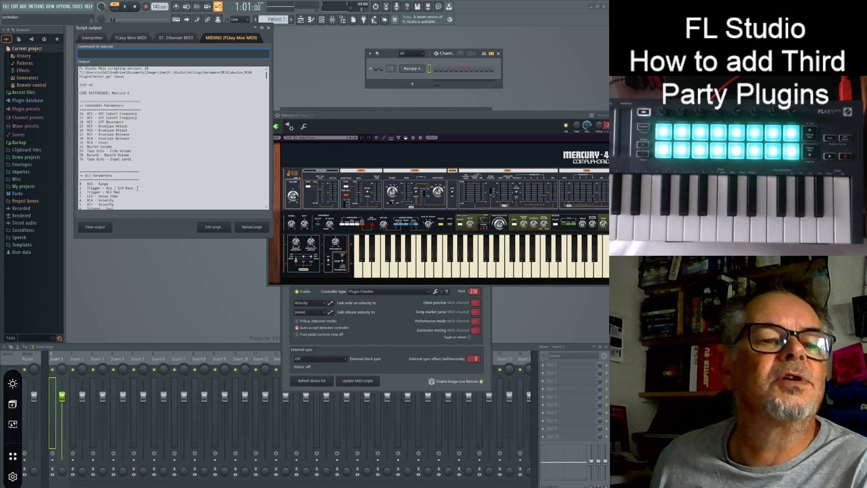
# - Examine the candidate parameters and the full parameter list for Mercury-4 in the script output
pyautogui.scroll(-1, 143, 186)
pyautogui.scroll(-4, 142, 186)
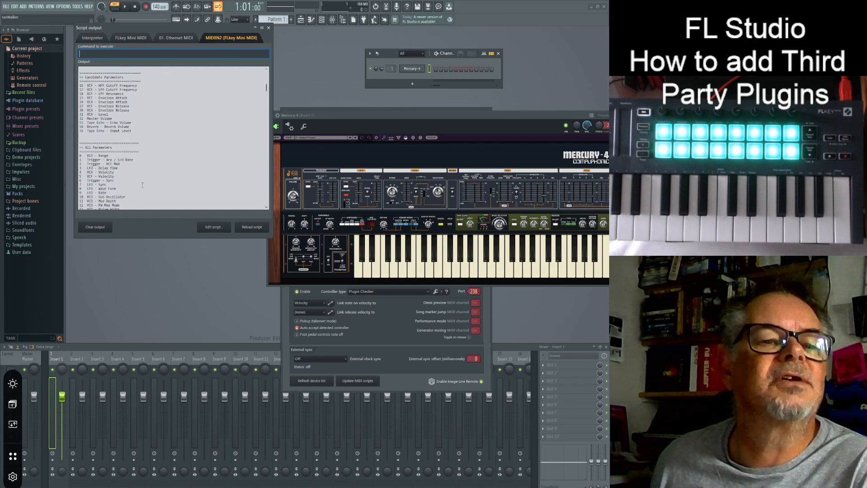
pyautogui.scroll(-1, 143, 184)
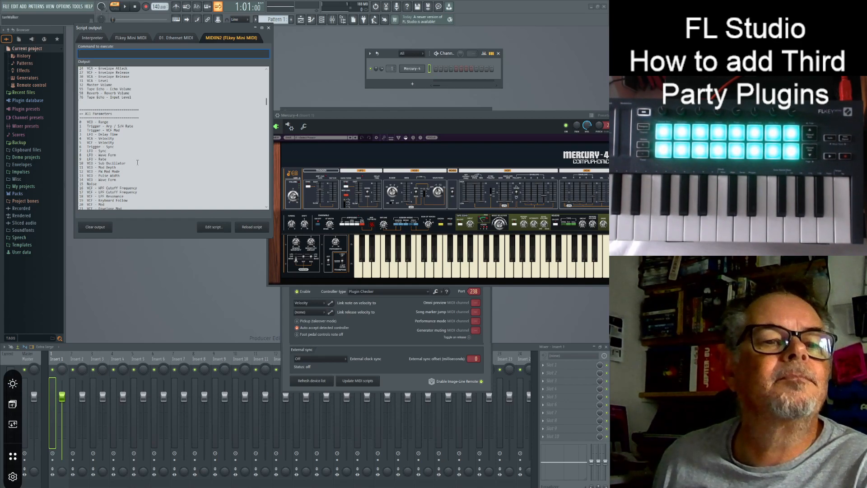
pyautogui.scroll(-3, 137, 163)
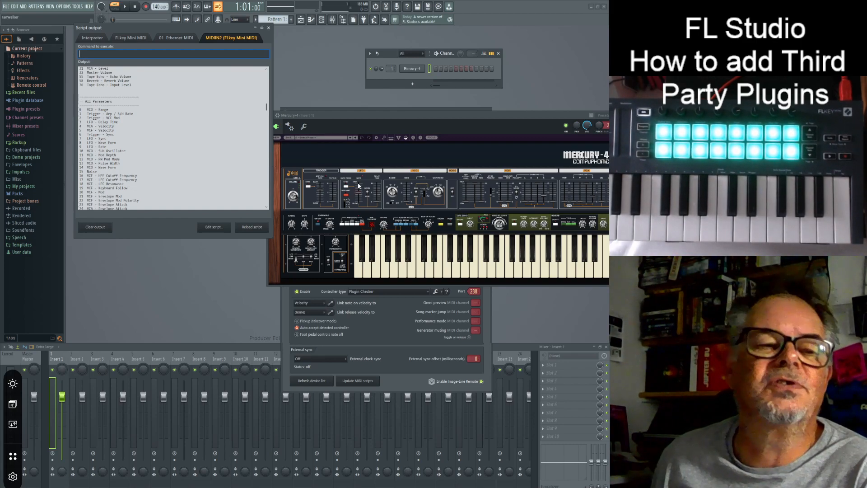
pyautogui.scroll(2, 172, 120)
pyautogui.scroll(-4, 171, 121)
pyautogui.scroll(4, 168, 135)
pyautogui.scroll(-2, 166, 148)
pyautogui.scroll(-12, 166, 148)
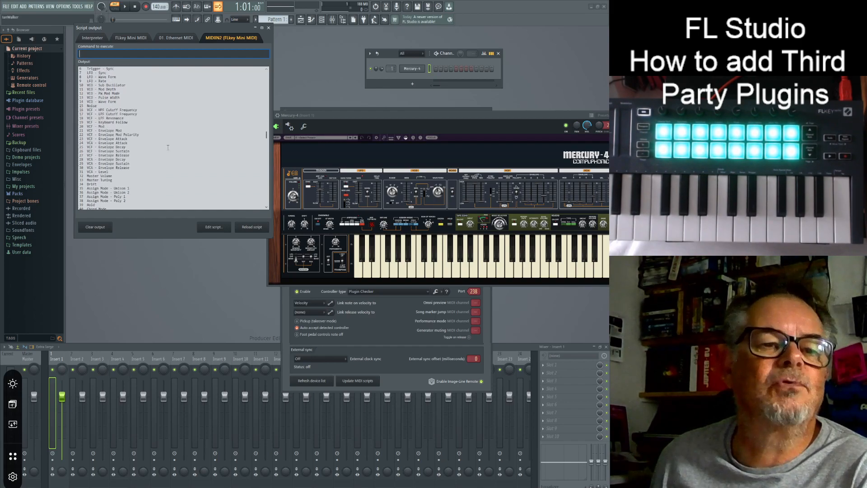
pyautogui.scroll(11, 168, 149)
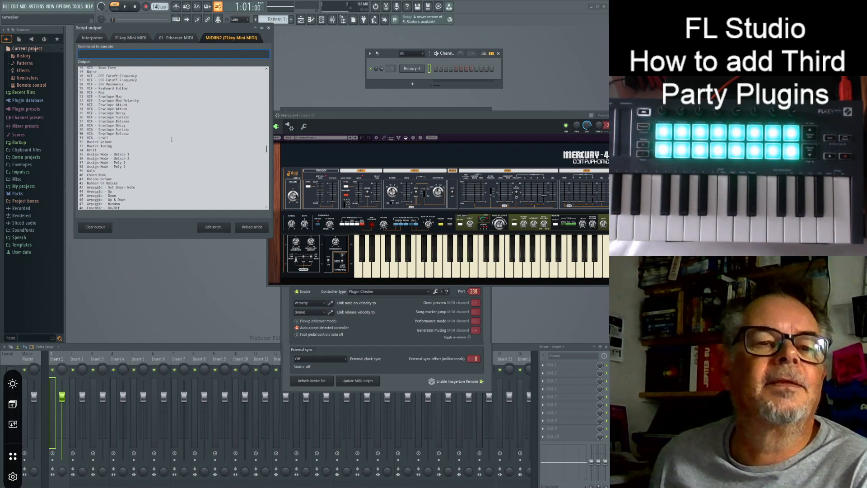
pyautogui.scroll(6, 168, 137)
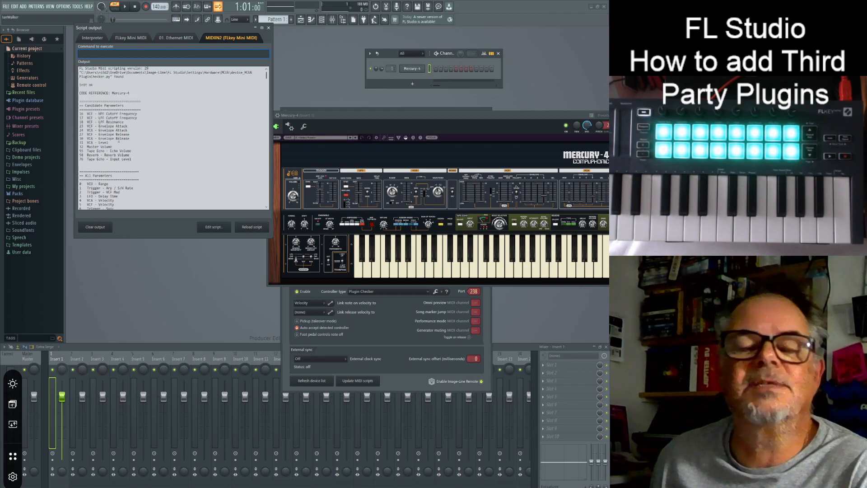
# - Replace the Mercury-4 channel in the channel rack with the stock Fruity Envelope Controller
pyautogui.rightClick(412, 71)
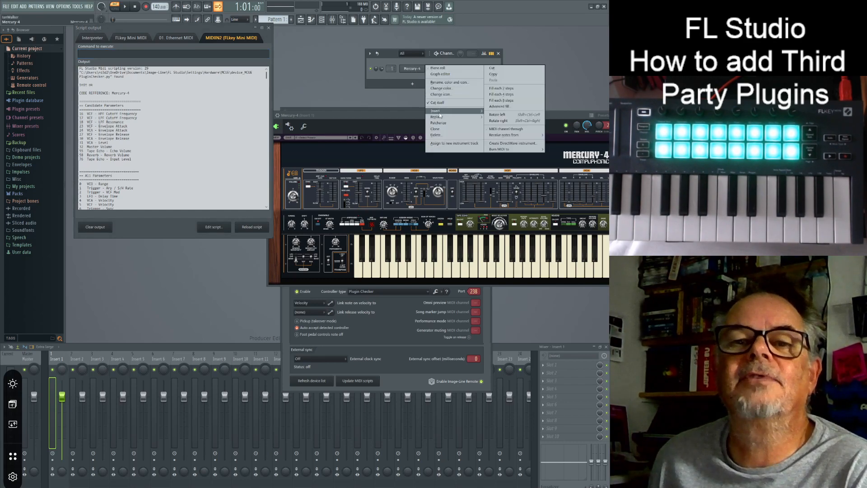
pyautogui.moveTo(441, 118)
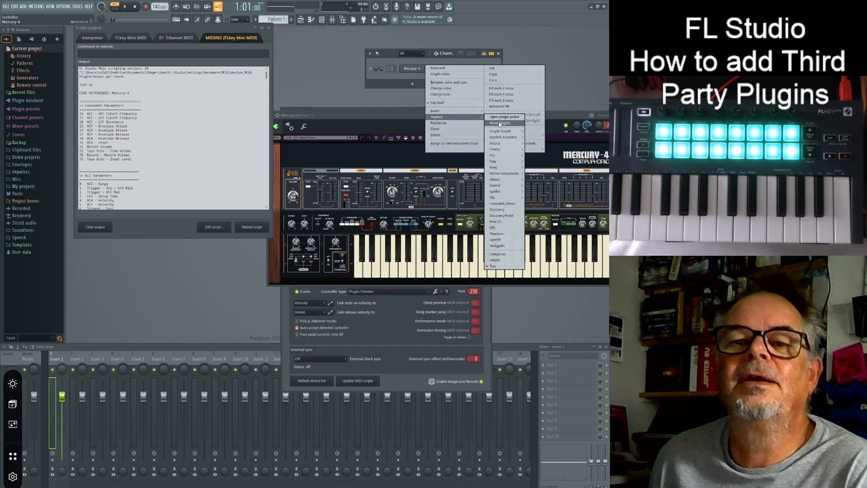
pyautogui.moveTo(501, 156)
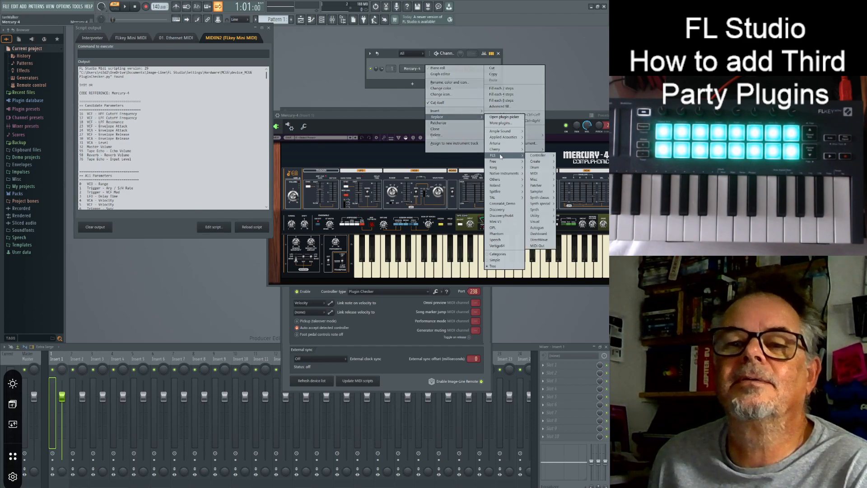
pyautogui.moveTo(533, 158)
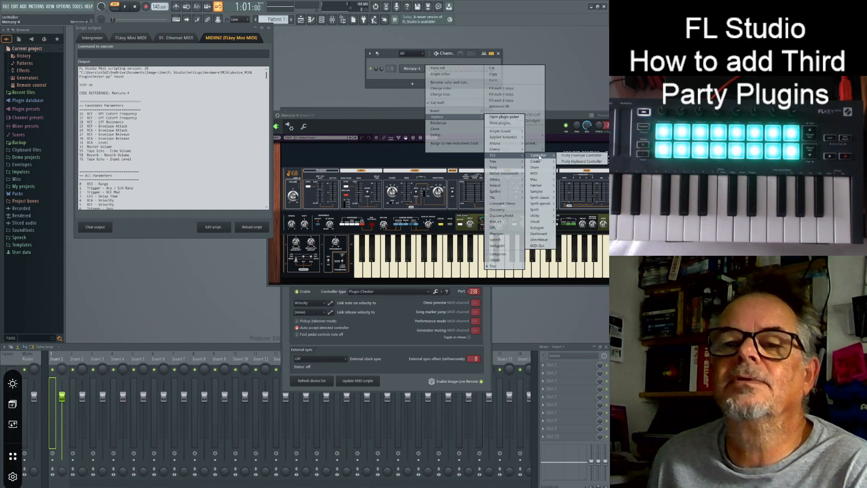
pyautogui.click(565, 157)
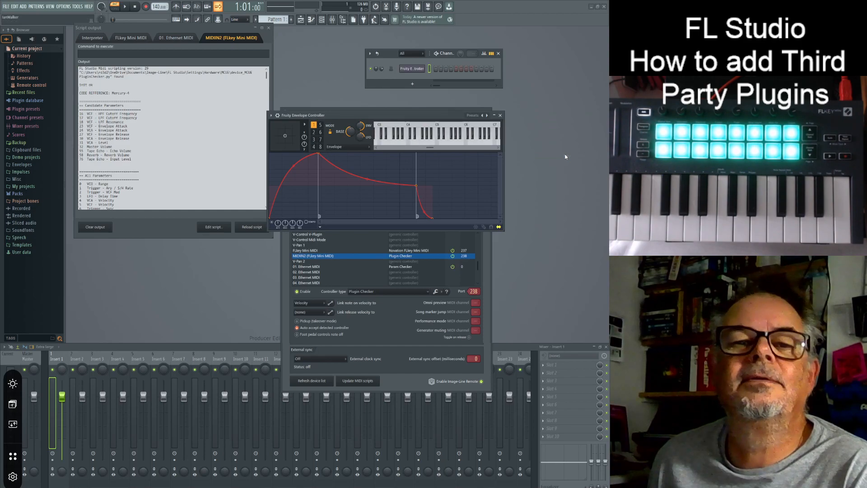
# - Move the Fruity Envelope Controller window clear of Script output, reload the script and go back up through its parameter list
pyautogui.moveTo(381, 116); pyautogui.dragTo(428, 112)
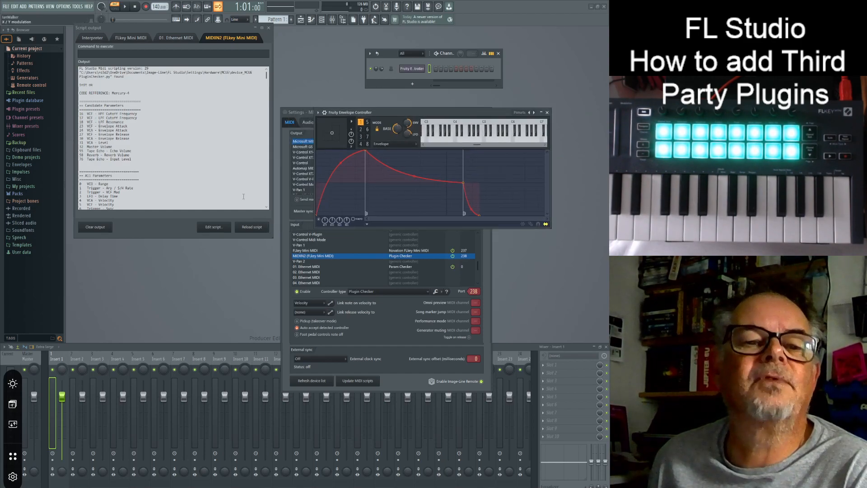
pyautogui.click(250, 227)
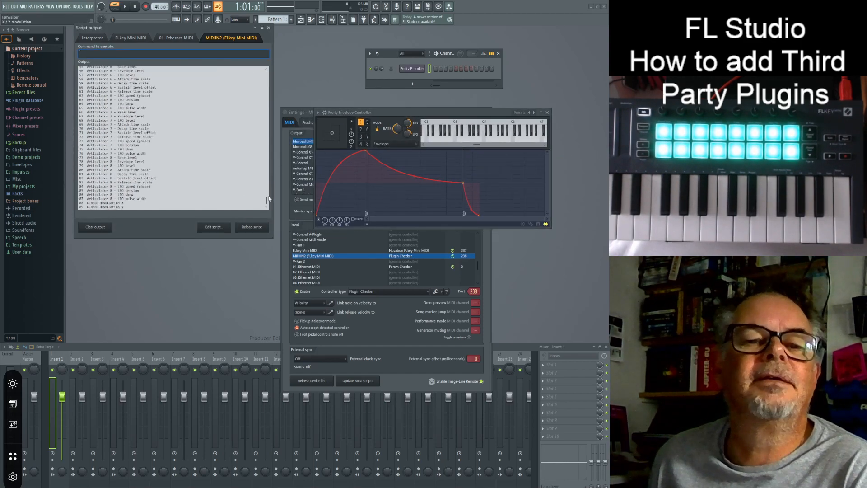
pyautogui.moveTo(267, 201); pyautogui.dragTo(255, 103)
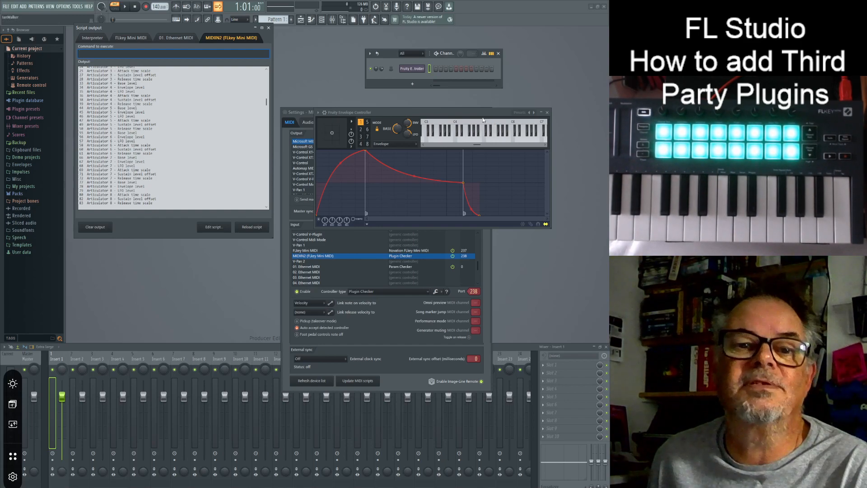
# - Bring the MIDI settings window to the front and set the MIDIIN2 (FLkey Mini MIDI) controller type to Novation FLkey Mini DAW
pyautogui.moveTo(367, 112); pyautogui.dragTo(345, 69)
pyautogui.click(554, 90)
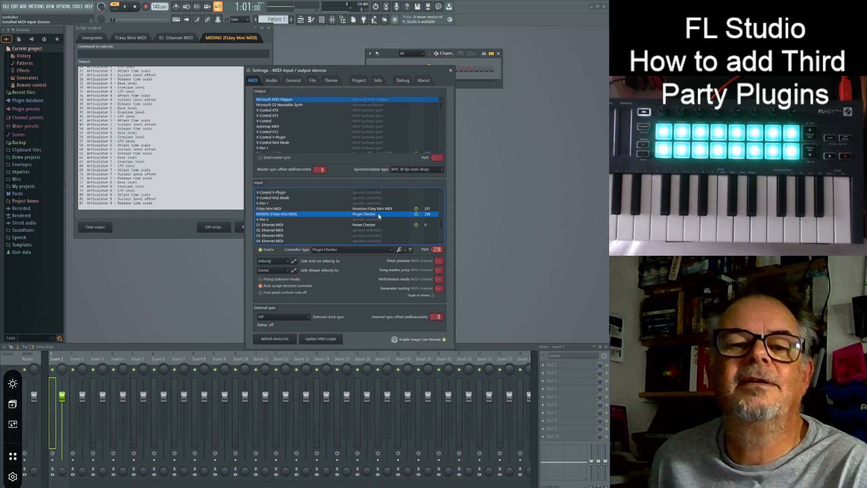
pyautogui.click(391, 249)
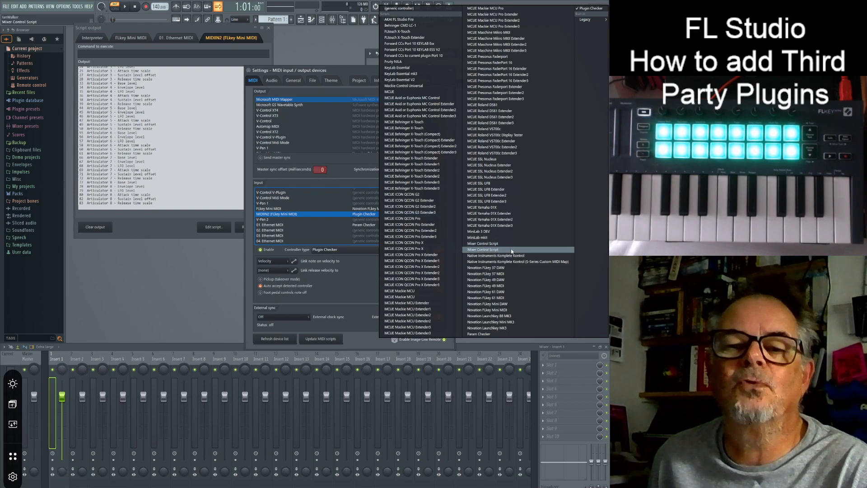
pyautogui.click(505, 304)
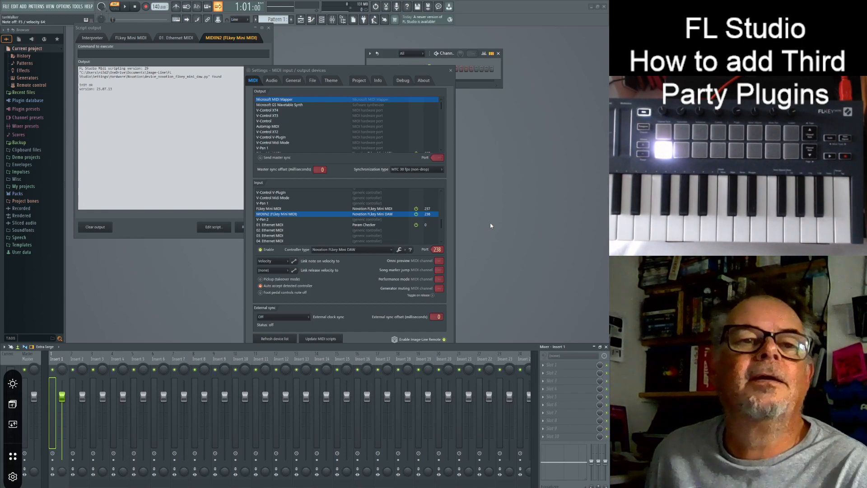
# - Switch Script output to 01. Ethernet MIDI, and close the unresponsive FL Studio program, cancelling the problem report
pyautogui.click(174, 39)
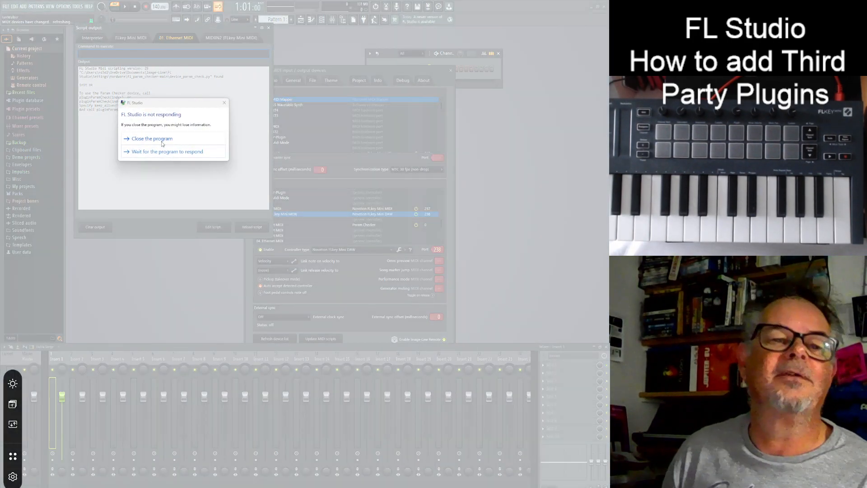
pyautogui.click(161, 141)
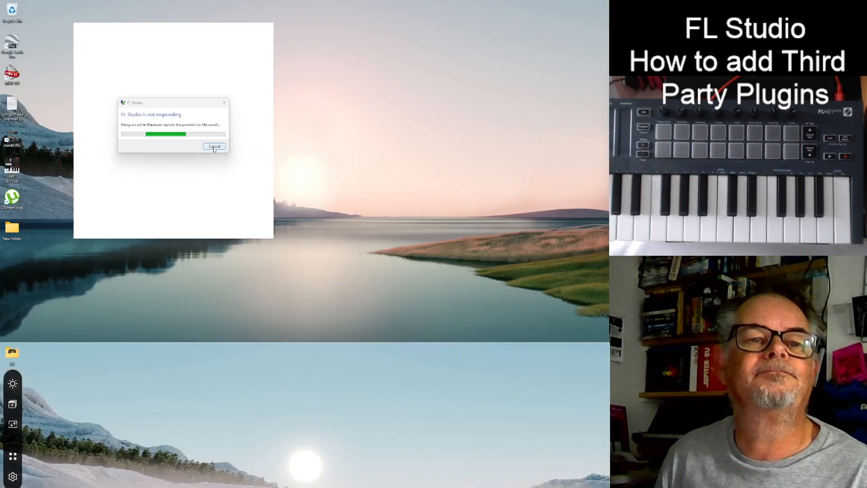
pyautogui.click(214, 146)
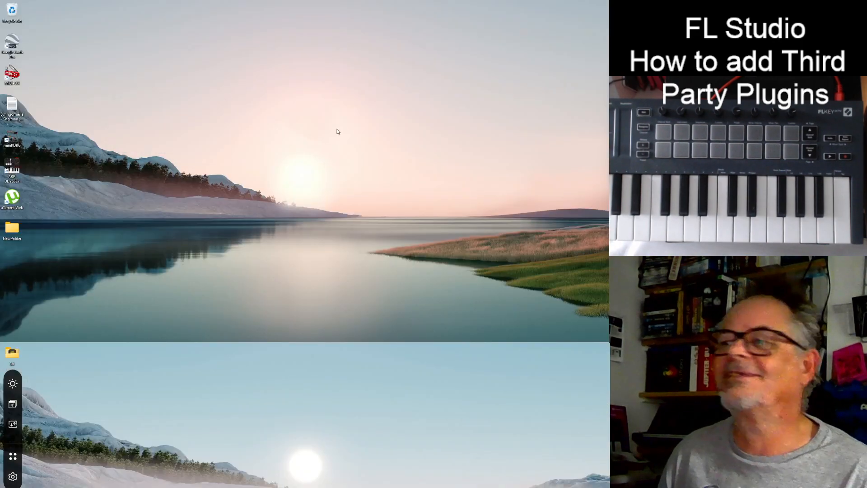